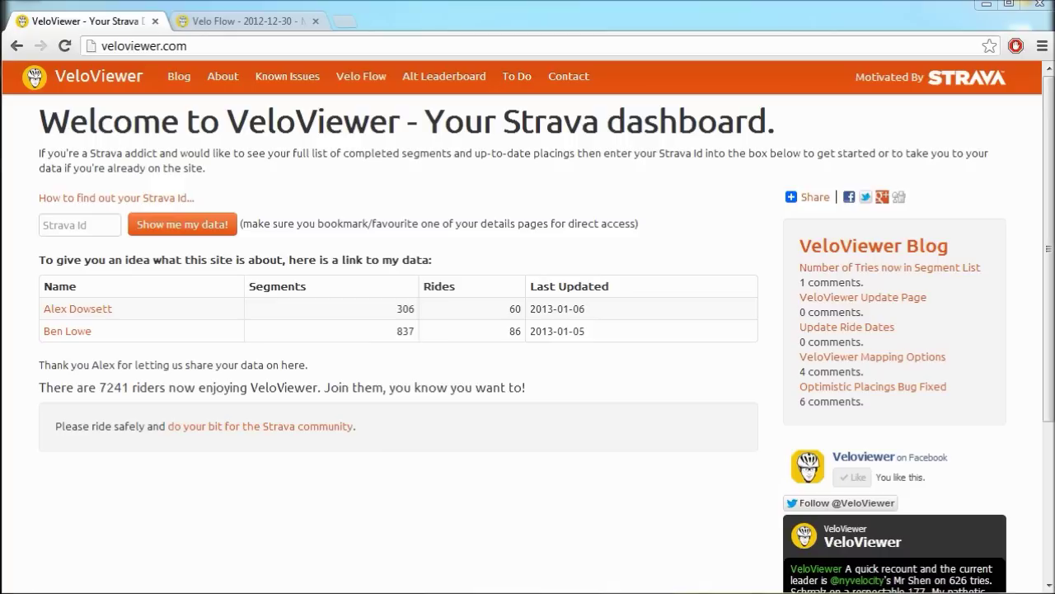
# - Open the "La Squadra Saturday Rapha Ride 2012" details from the rides list of the second example rider
pyautogui.click(72, 333)
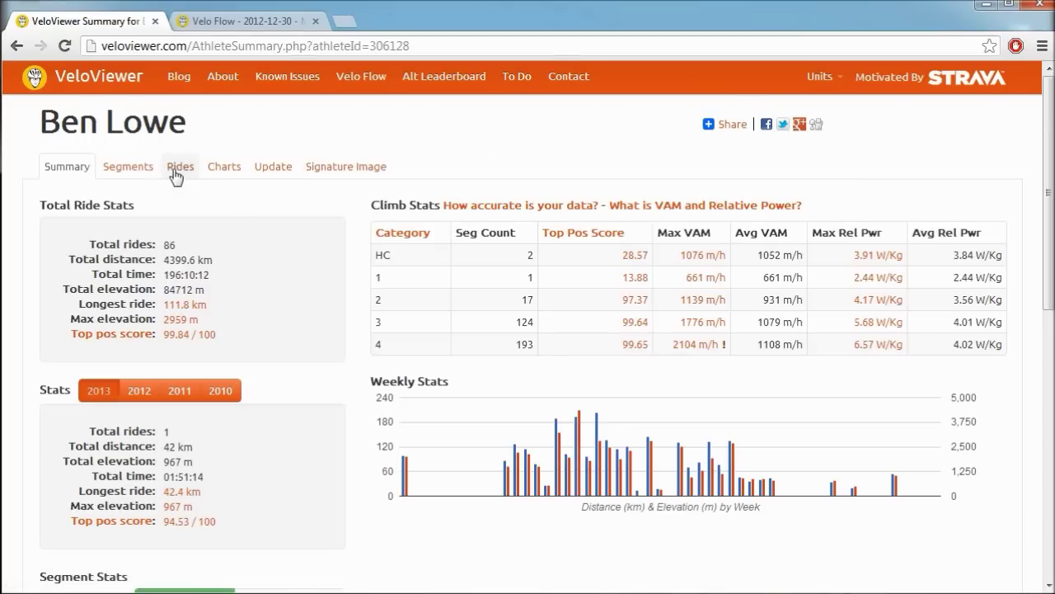
pyautogui.click(174, 171)
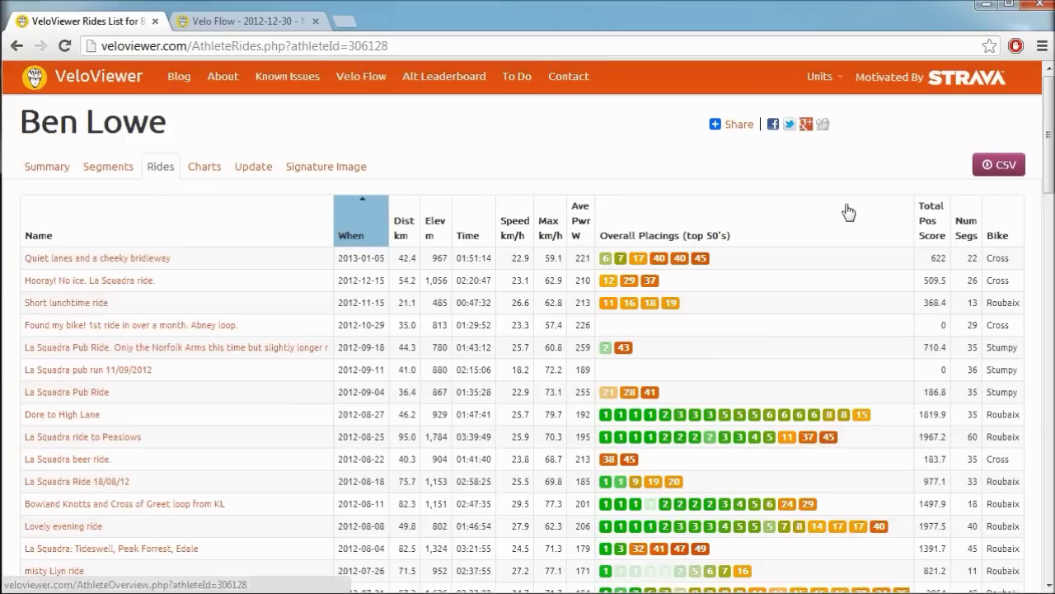
pyautogui.moveTo(1050, 136); pyautogui.dragTo(1049, 218)
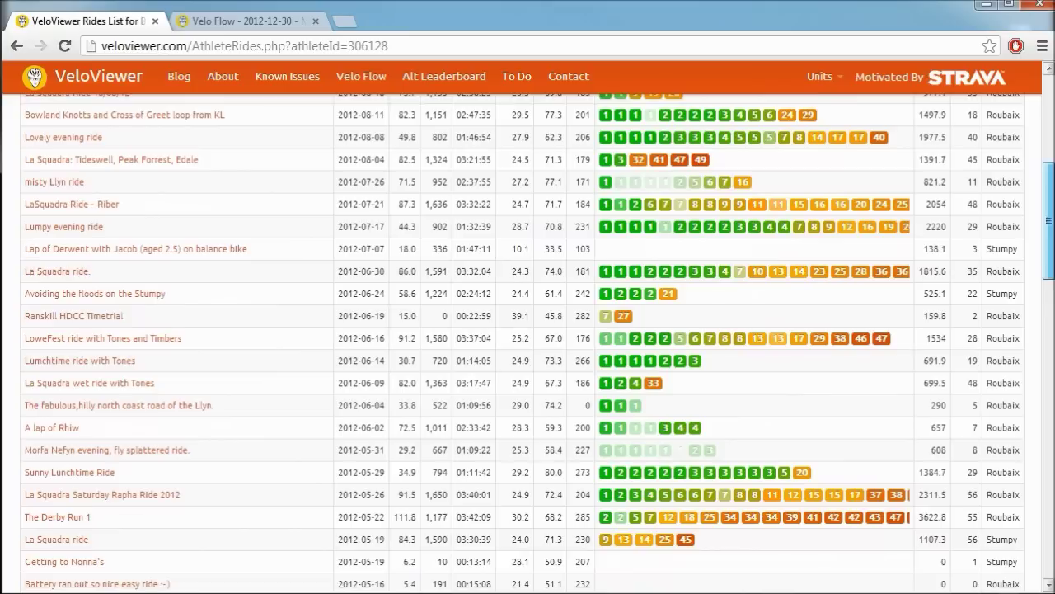
pyautogui.click(133, 499)
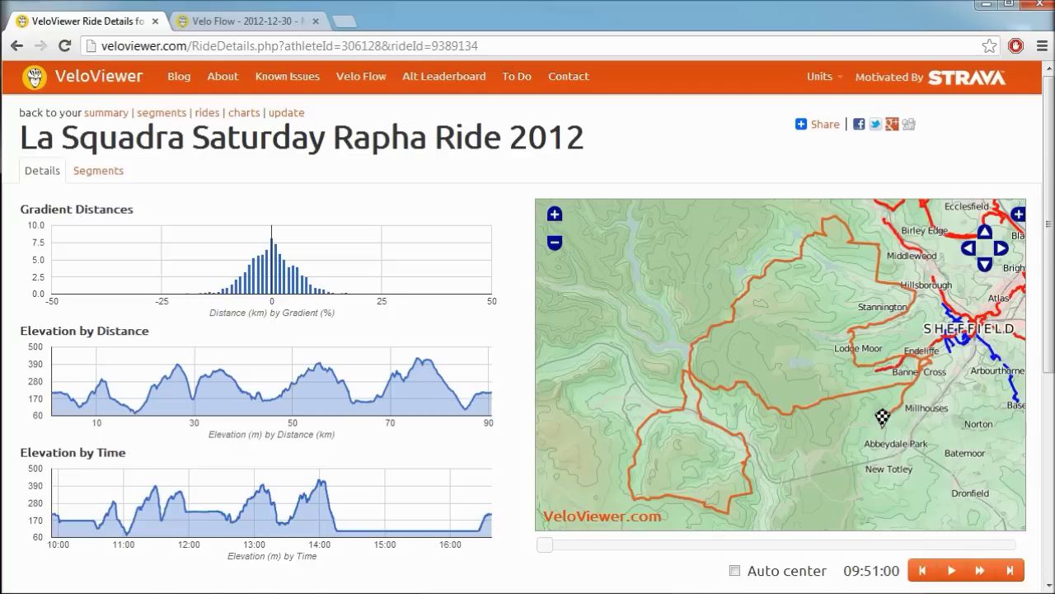
# - Preview the ride's PR segments on the map from the Ride Stats, and turn off auto zoom to segment on hover
pyautogui.moveTo(1051, 353); pyautogui.dragTo(1053, 415)
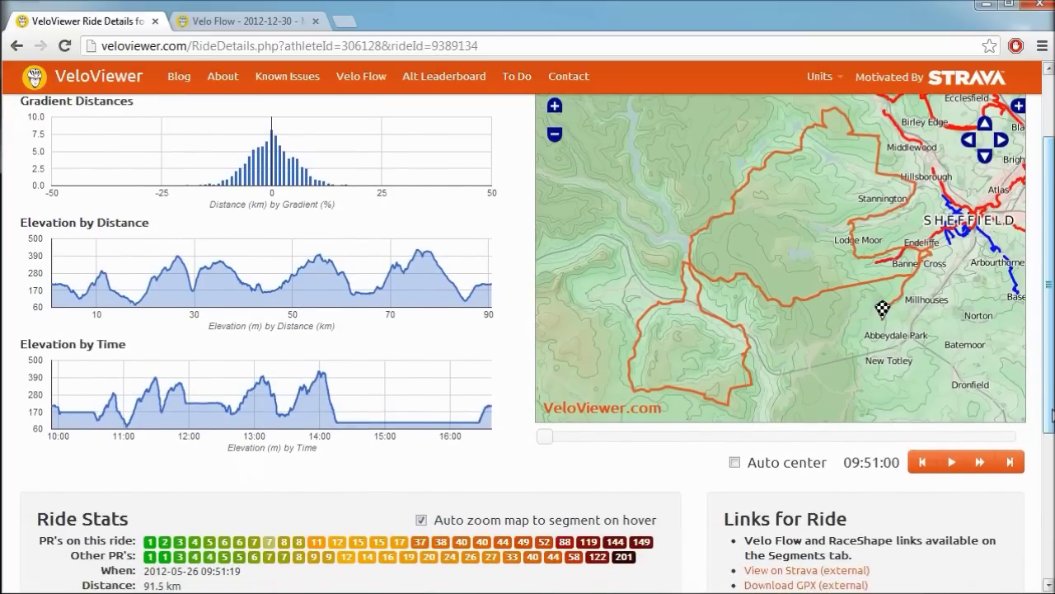
pyautogui.click(421, 519)
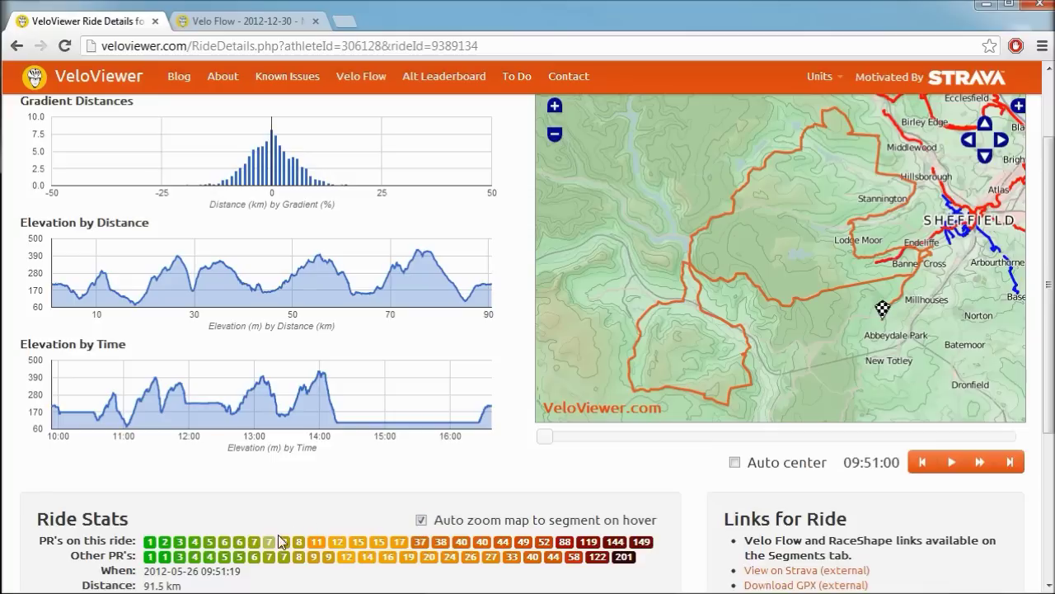
pyautogui.moveTo(271, 546)
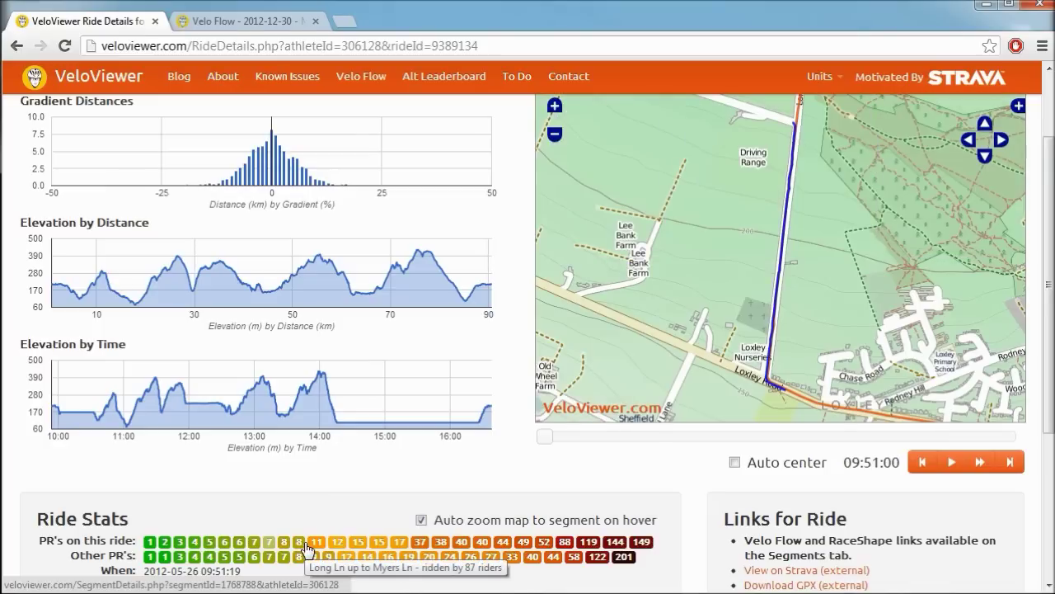
pyautogui.click(421, 519)
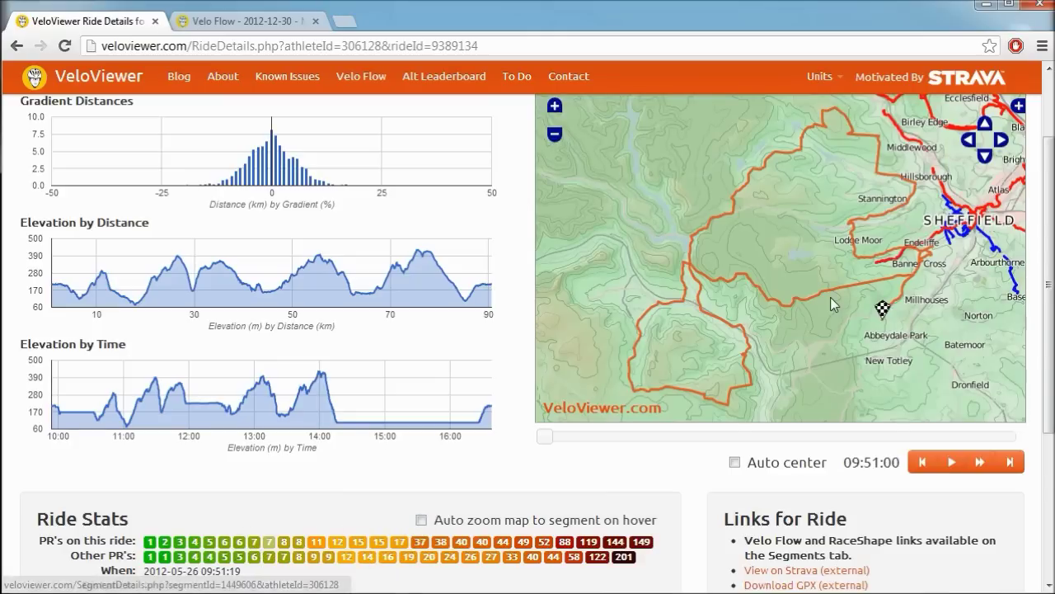
# - Open Velo Flow for the Onesmoor Rd Climb from the ride's segment list
pyautogui.moveTo(1048, 320); pyautogui.dragTo(1051, 272)
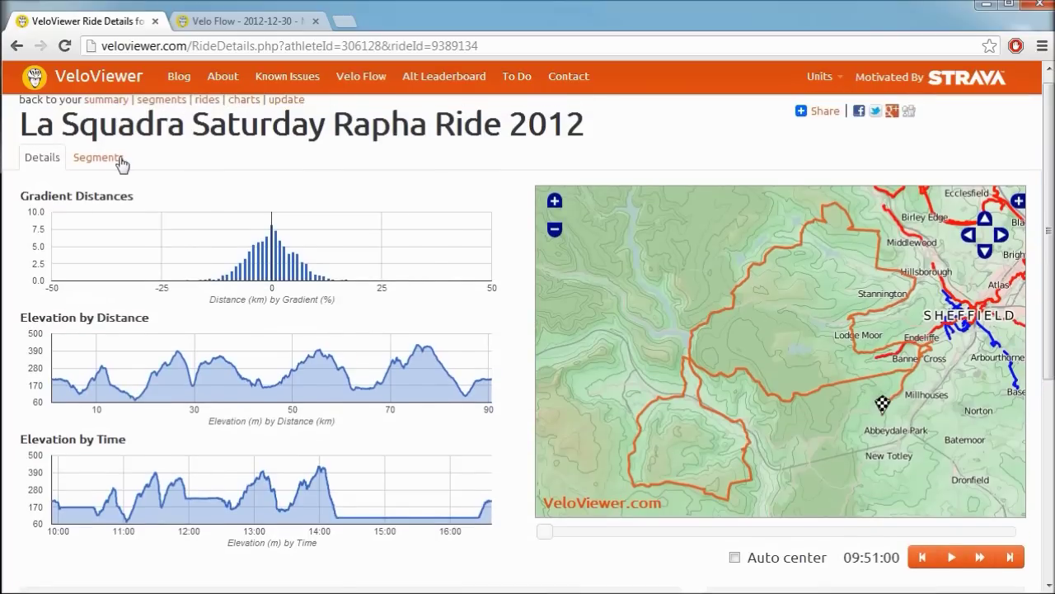
pyautogui.click(102, 163)
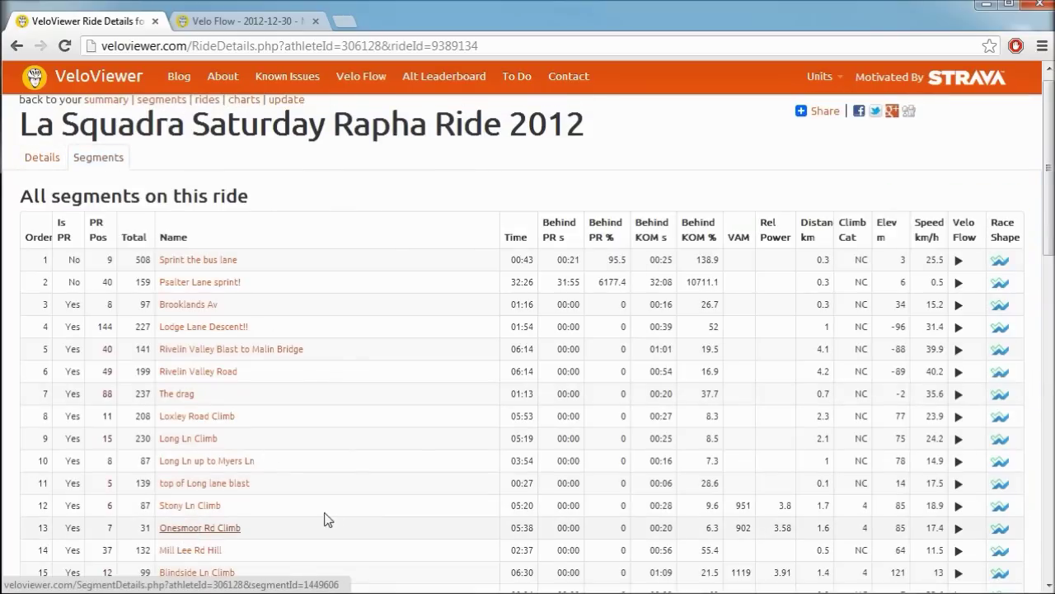
pyautogui.click(958, 529)
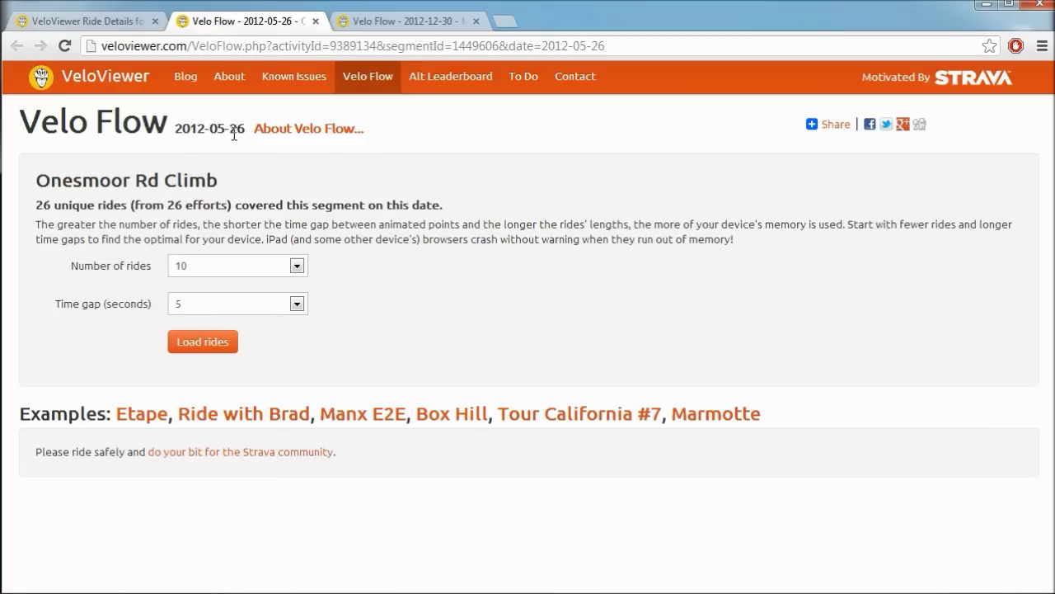
# - Load the Velo Flow rides for the Onesmoor Rd Climb with 50 rides and a time gap of 1 second
pyautogui.click(245, 267)
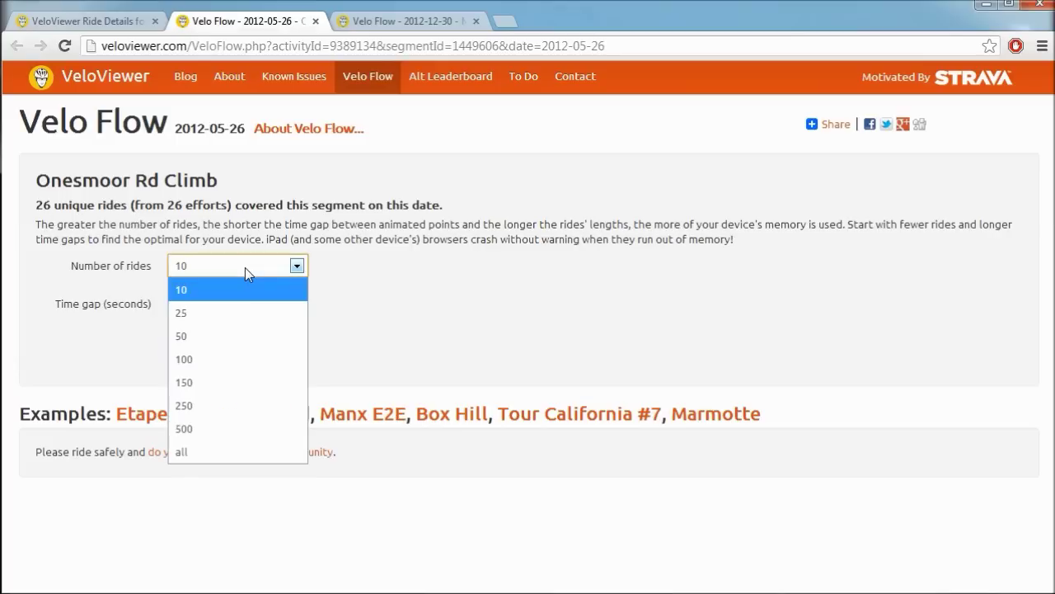
pyautogui.click(195, 338)
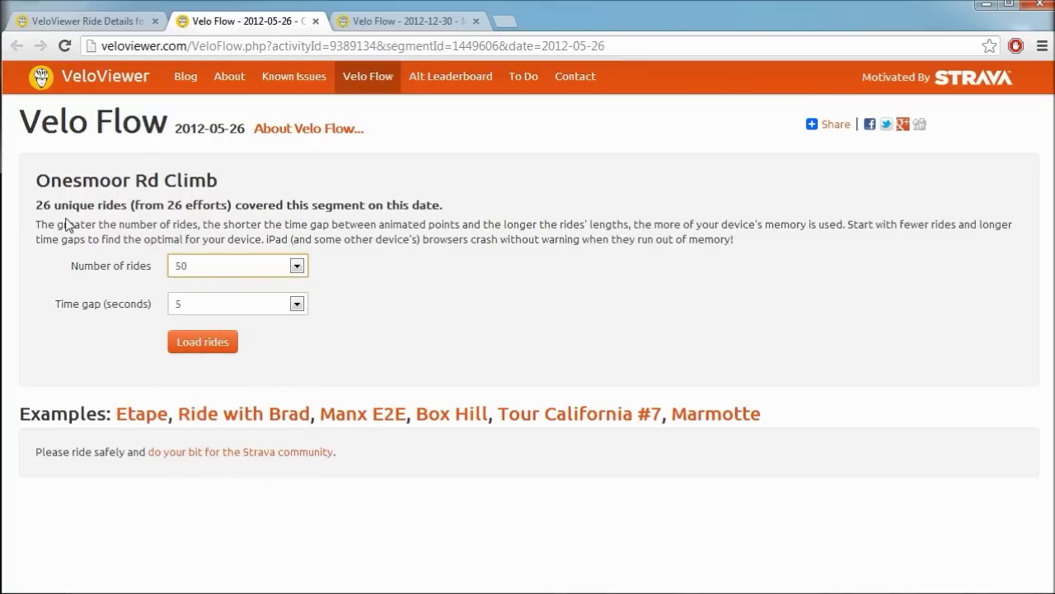
pyautogui.click(236, 270)
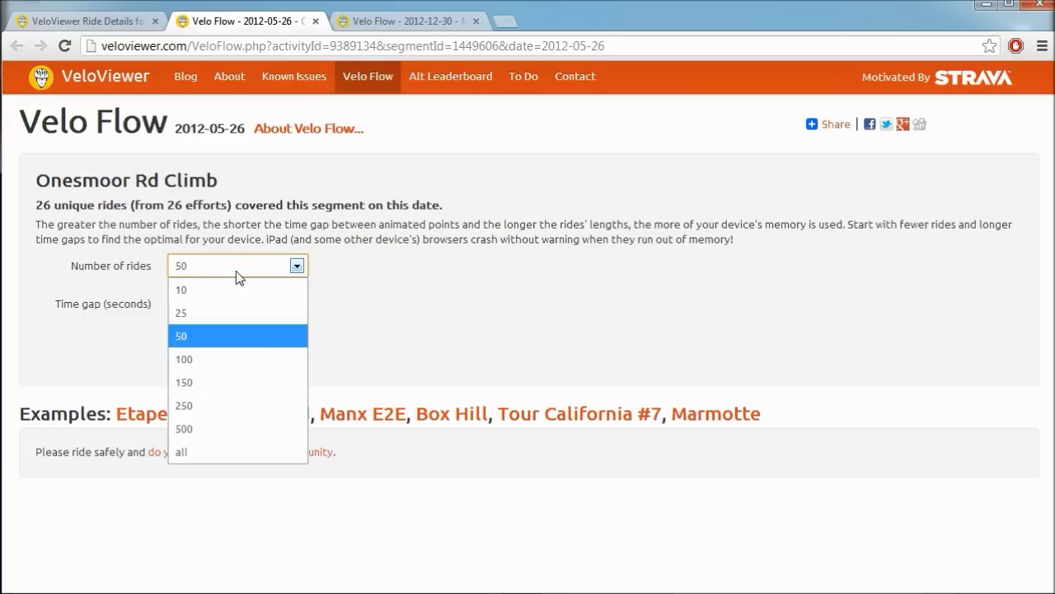
pyautogui.click(236, 273)
pyautogui.click(234, 312)
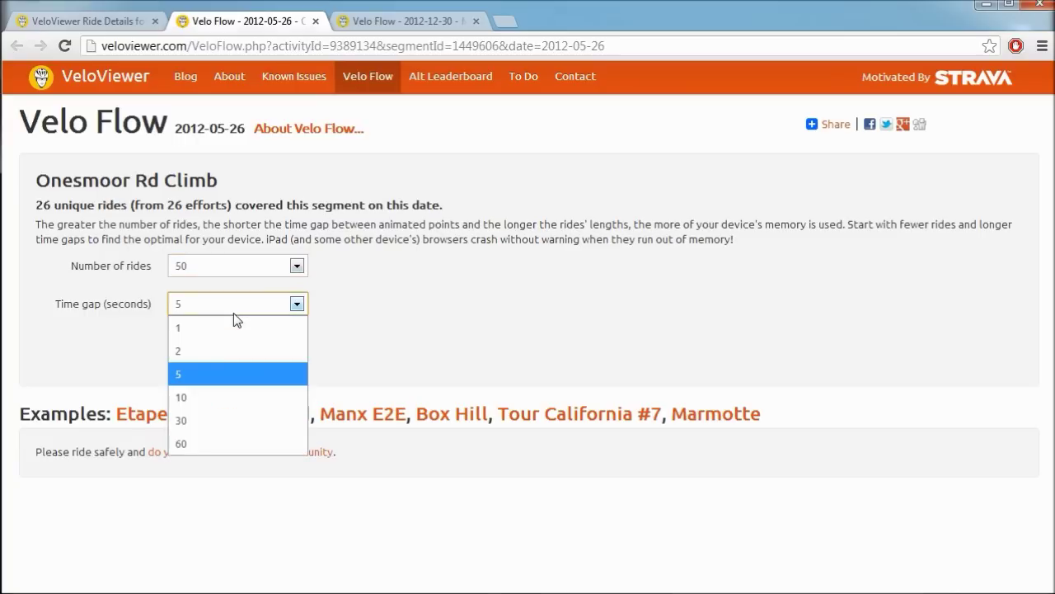
pyautogui.click(227, 320)
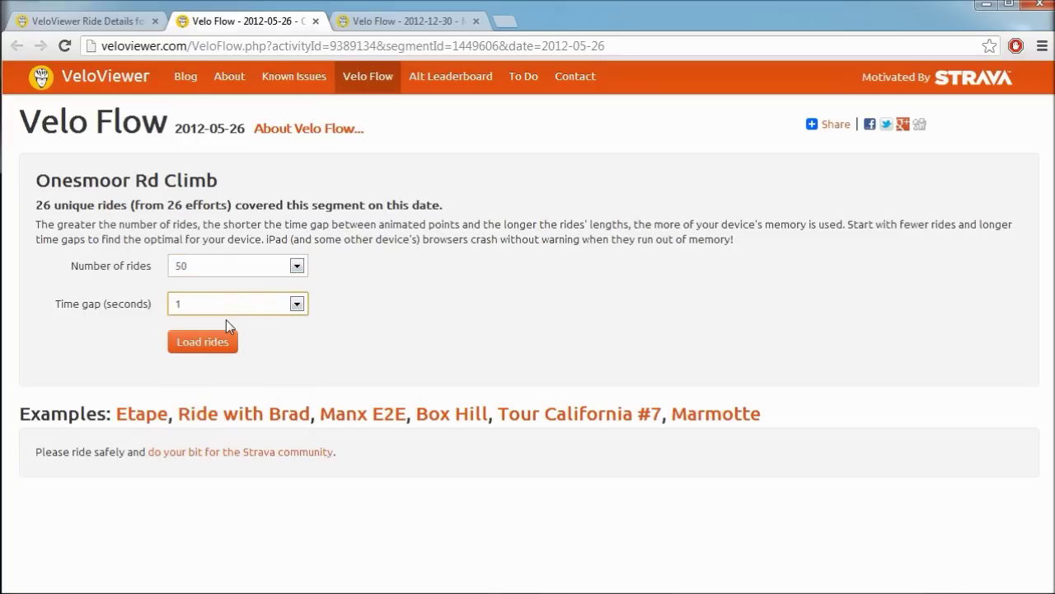
pyautogui.click(206, 342)
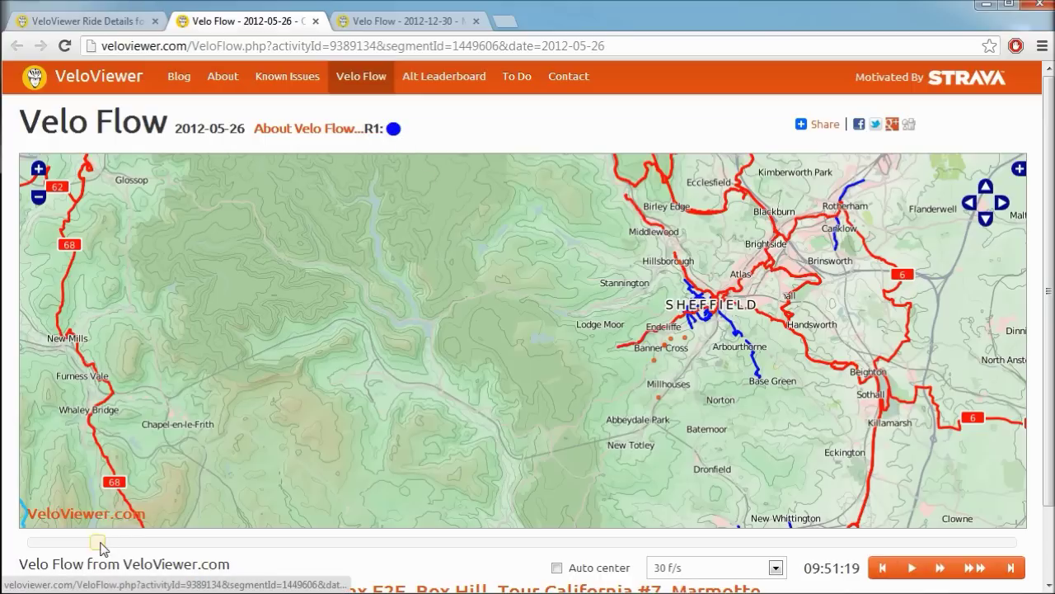
# - Move the Velo Flow timeline to about 13:33 with auto center on, and play the rides close up around Bamford
pyautogui.moveTo(99, 544); pyautogui.dragTo(109, 544)
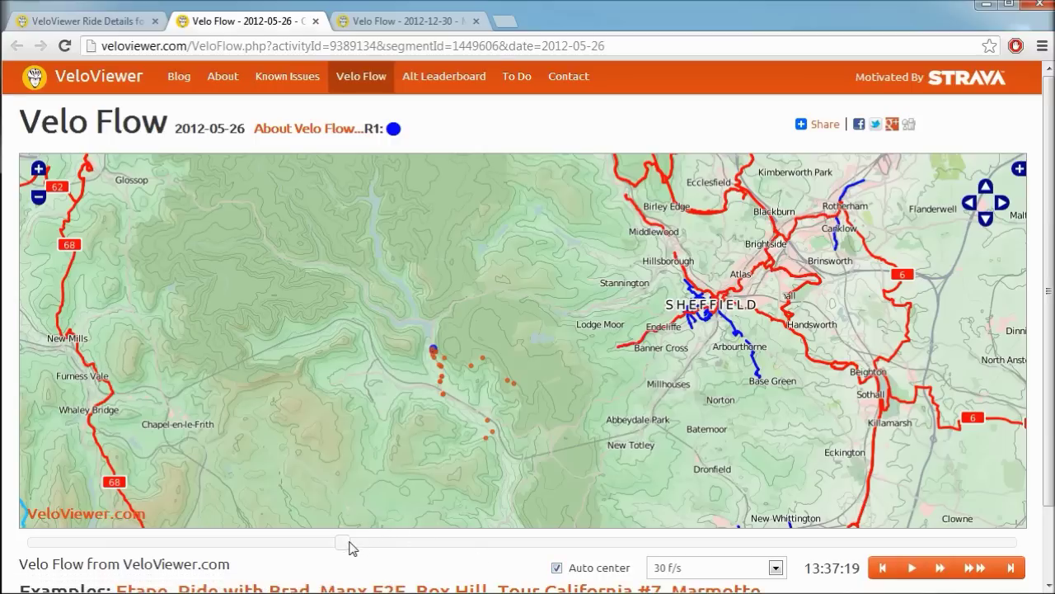
pyautogui.moveTo(347, 548)
pyautogui.mouseDown()
pyautogui.moveTo(392, 546)
pyautogui.moveTo(343, 547)
pyautogui.mouseUp()
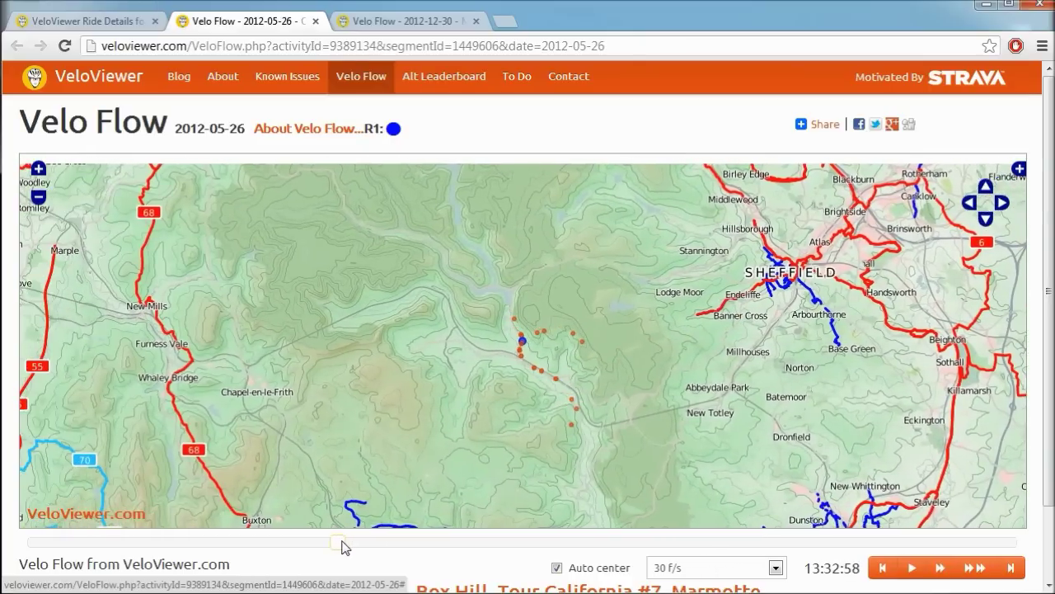
pyautogui.click(37, 171)
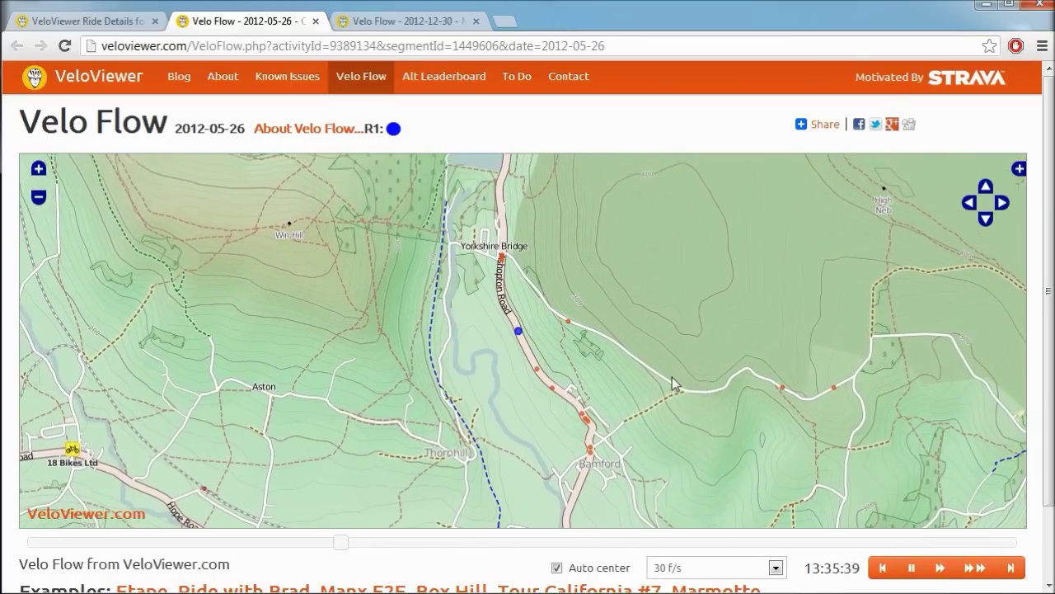
# - Try the playback at 20 f/s, and set the frame rate back to 30 f/s
pyautogui.click(700, 569)
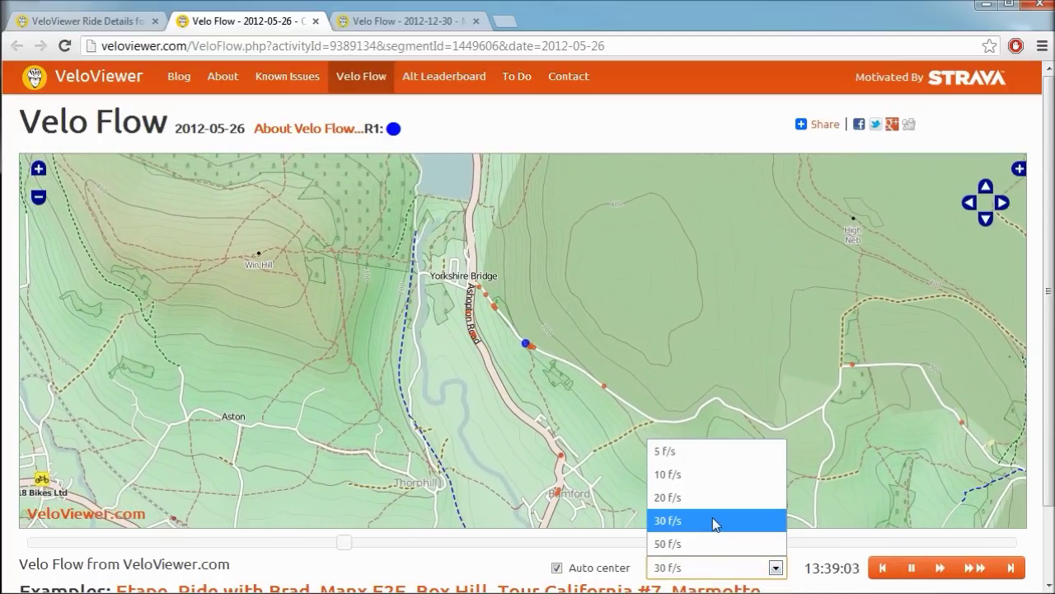
pyautogui.click(707, 498)
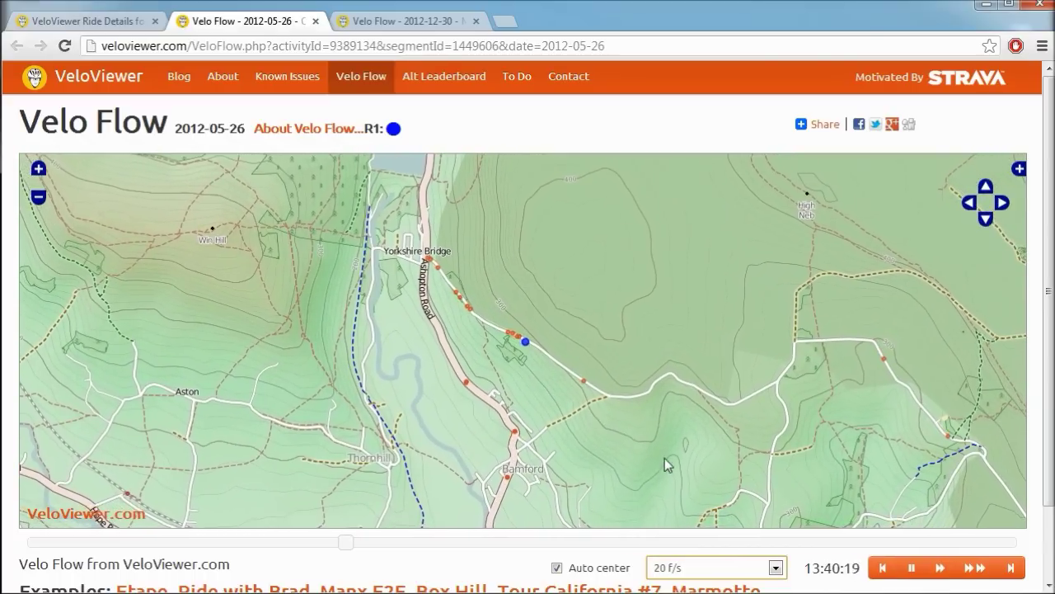
pyautogui.click(723, 569)
pyautogui.click(723, 521)
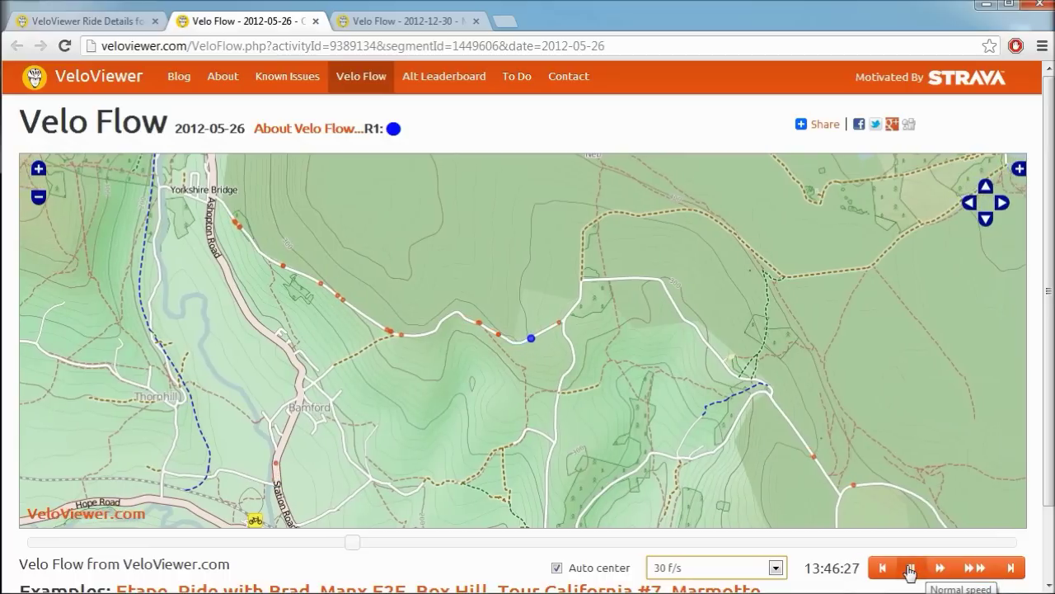
# - Try the two faster playback speeds for the ride animation, and return it to normal speed
pyautogui.click(912, 567)
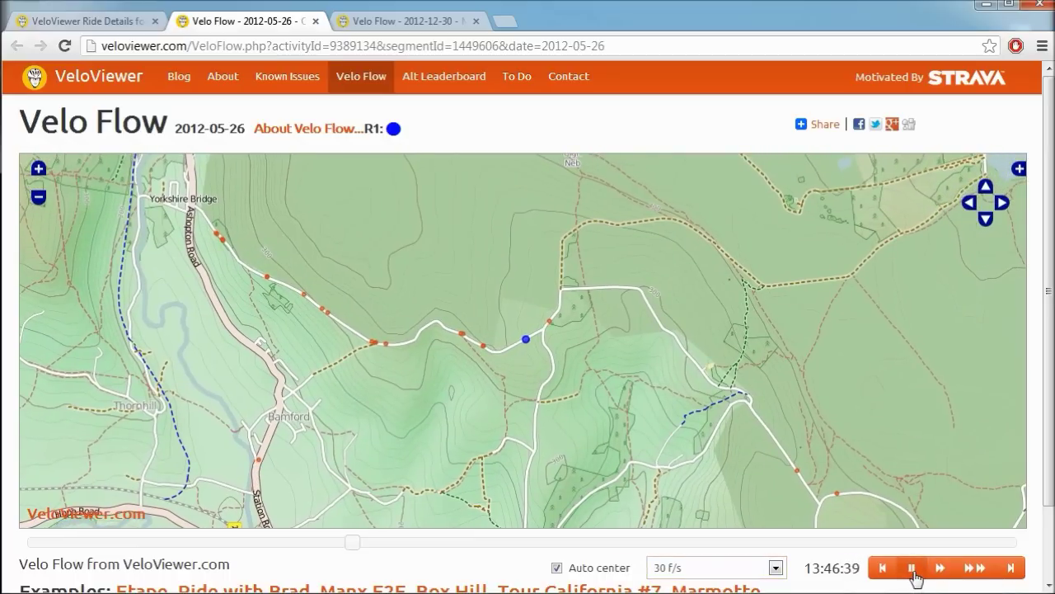
pyautogui.click(940, 569)
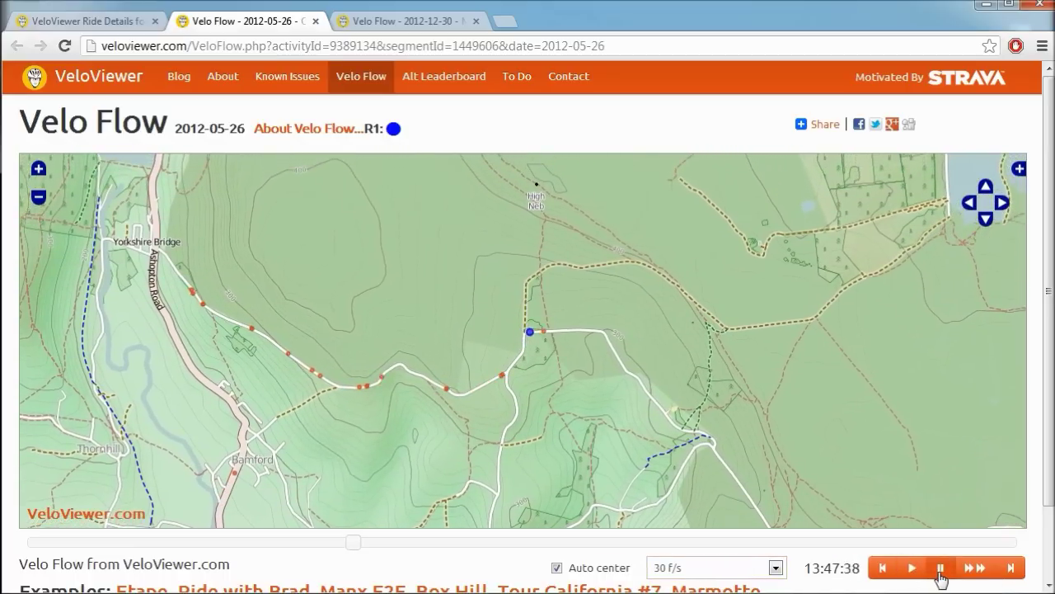
pyautogui.click(974, 569)
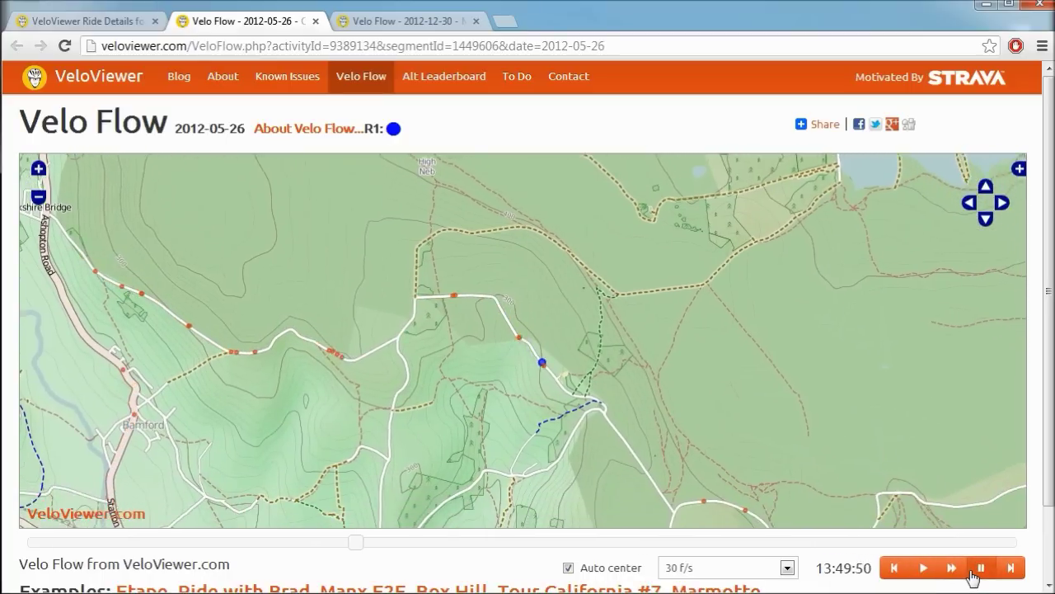
pyautogui.click(924, 569)
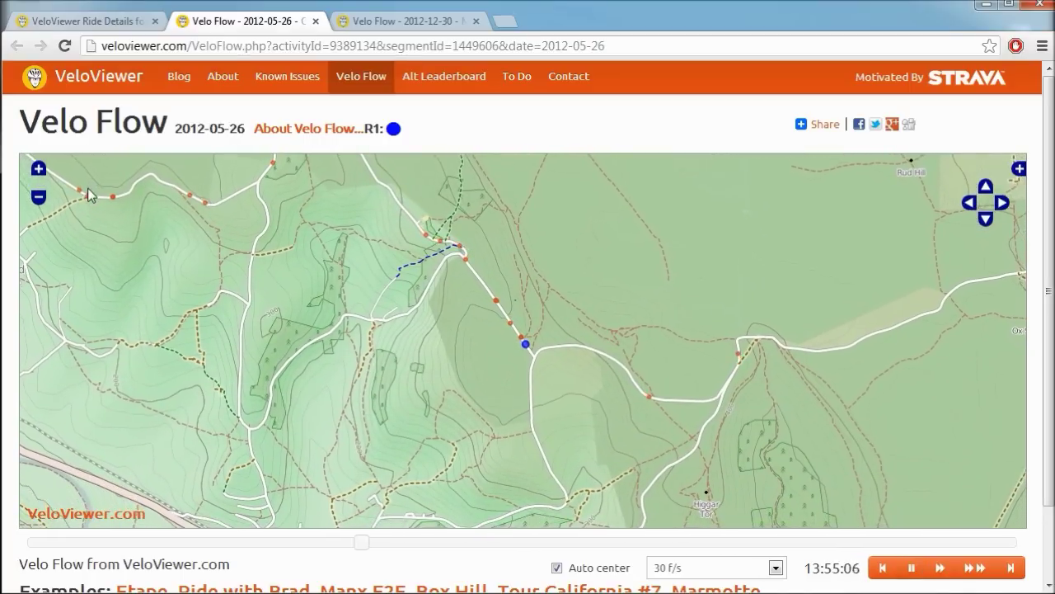
# - Compare the Open Street Map, Landscape and Aerial base layers, and set the map's base layer to Ordnance Survey (UK)
pyautogui.click(39, 170)
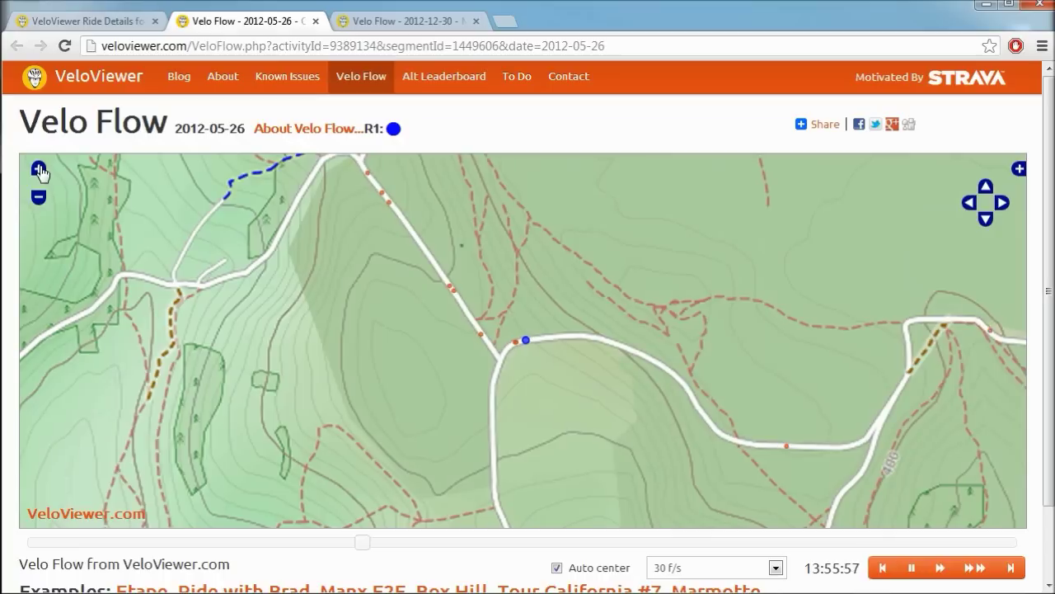
pyautogui.click(38, 170)
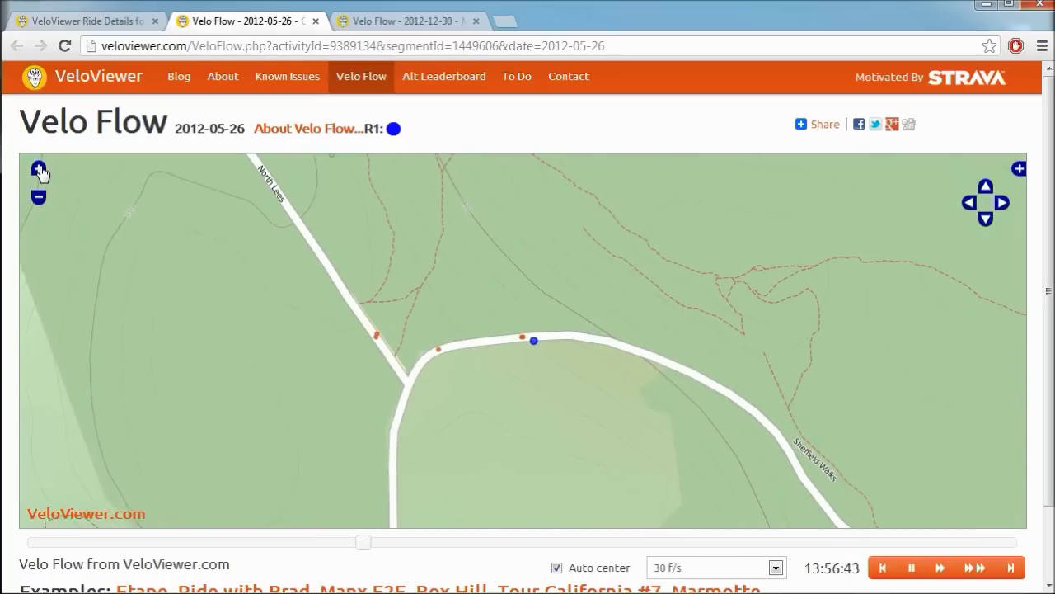
pyautogui.click(38, 199)
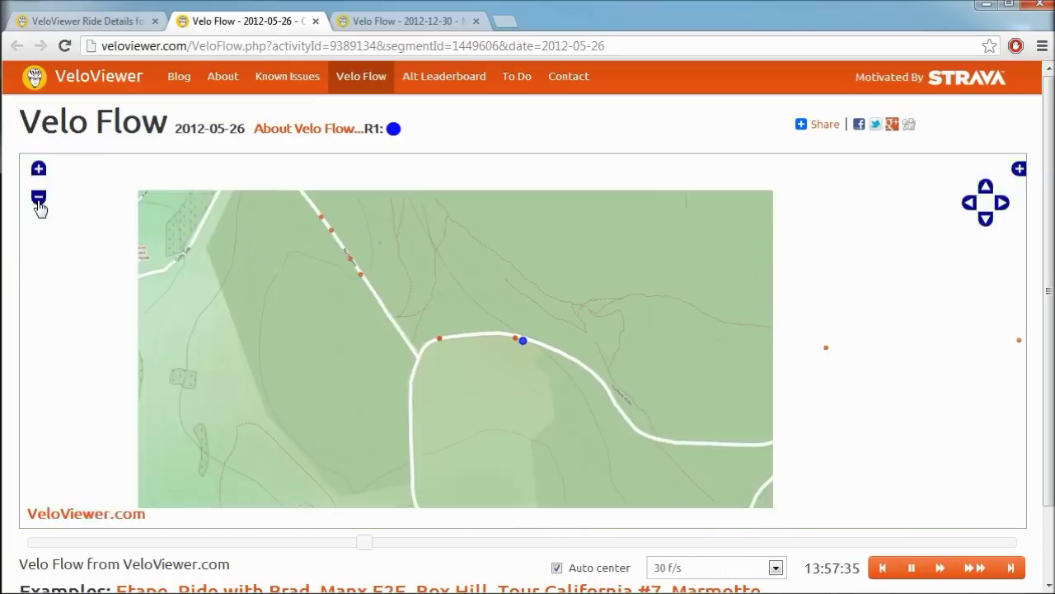
pyautogui.click(1019, 168)
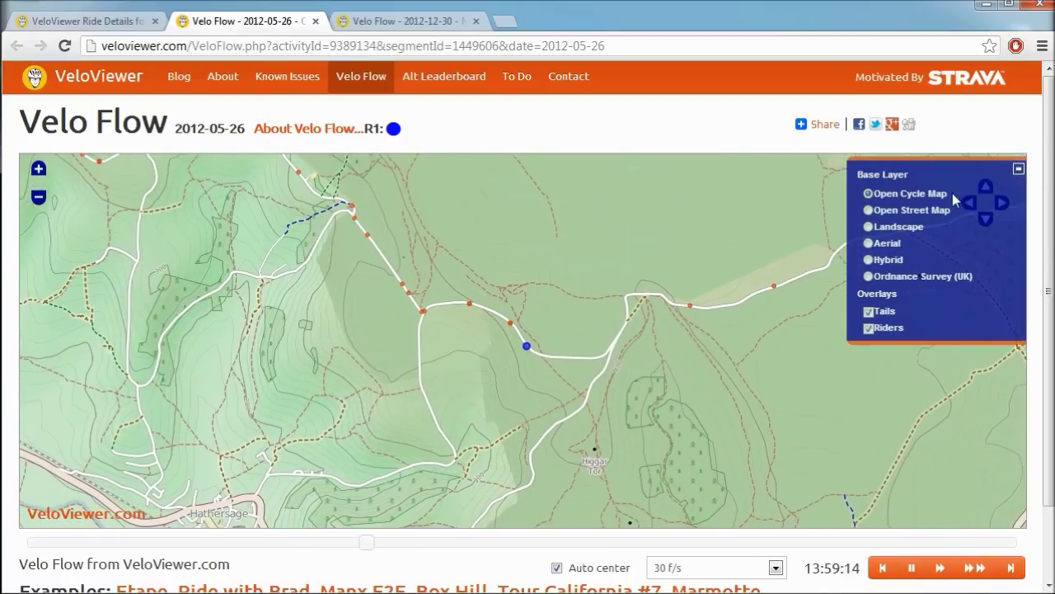
pyautogui.click(907, 211)
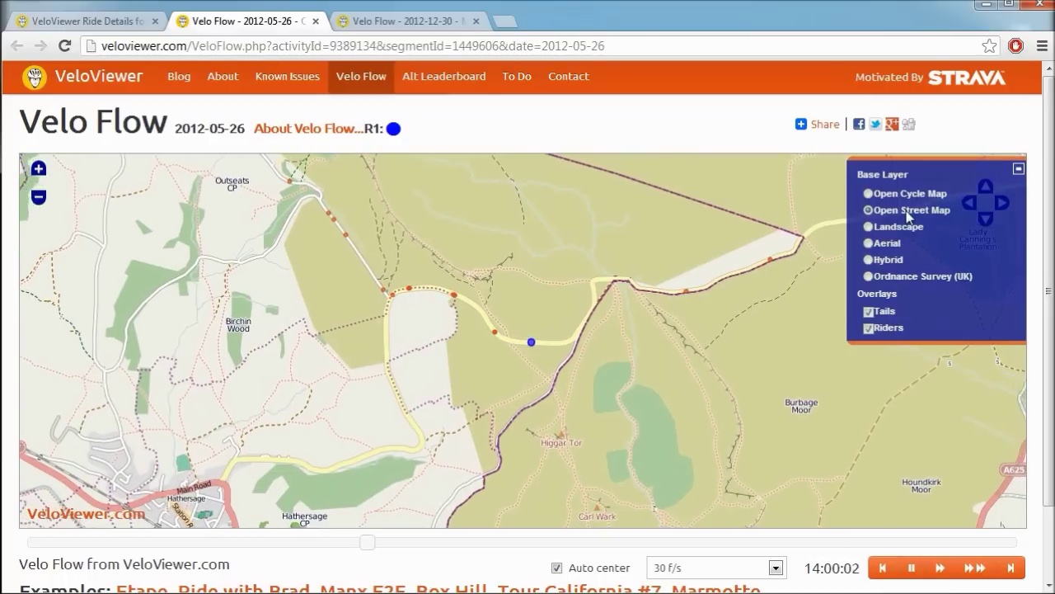
pyautogui.click(900, 226)
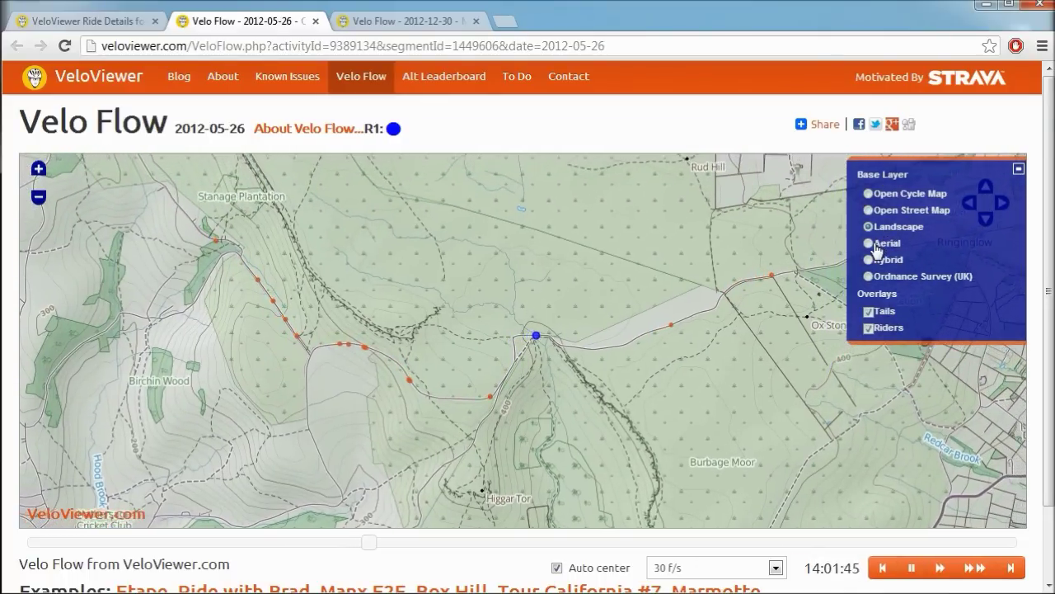
pyautogui.click(881, 244)
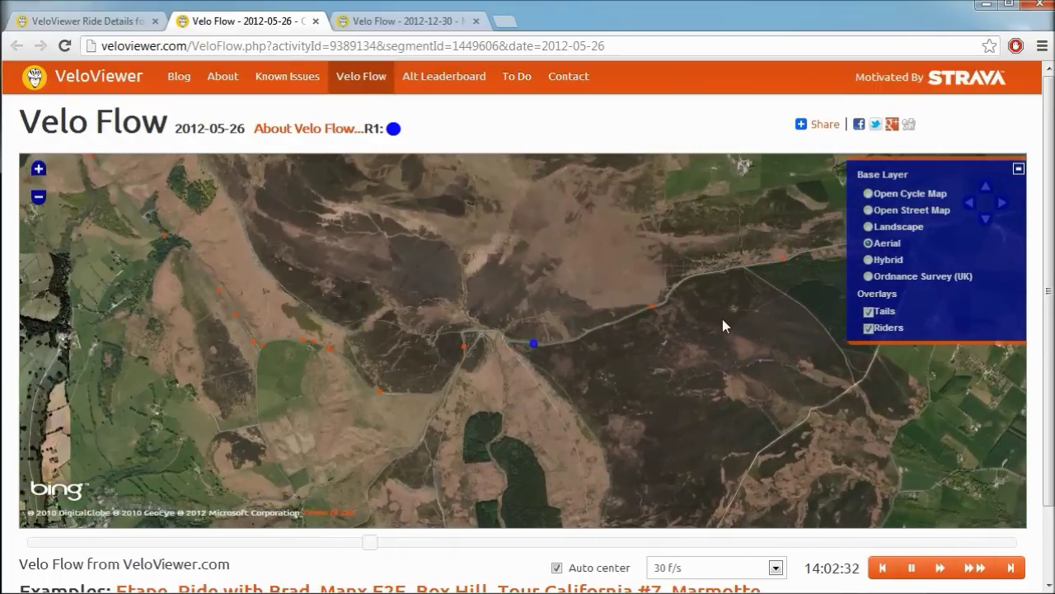
pyautogui.click(874, 276)
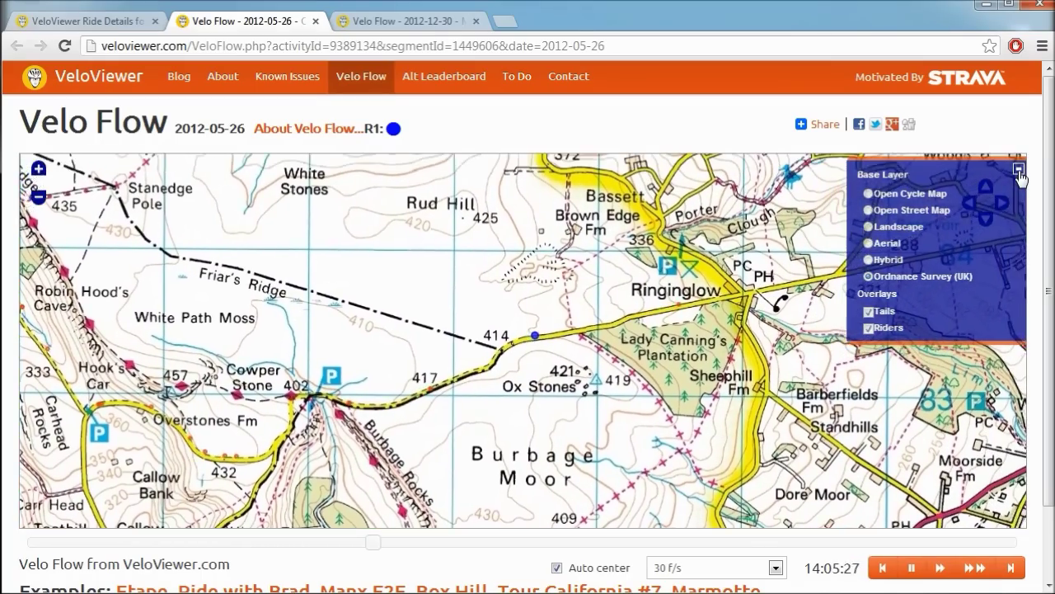
pyautogui.click(1019, 171)
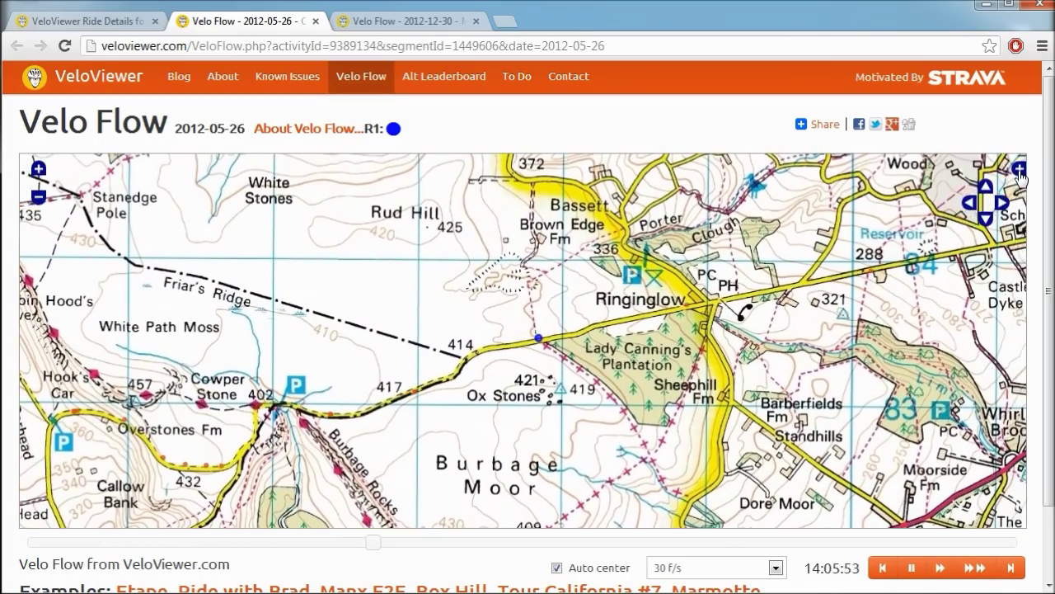